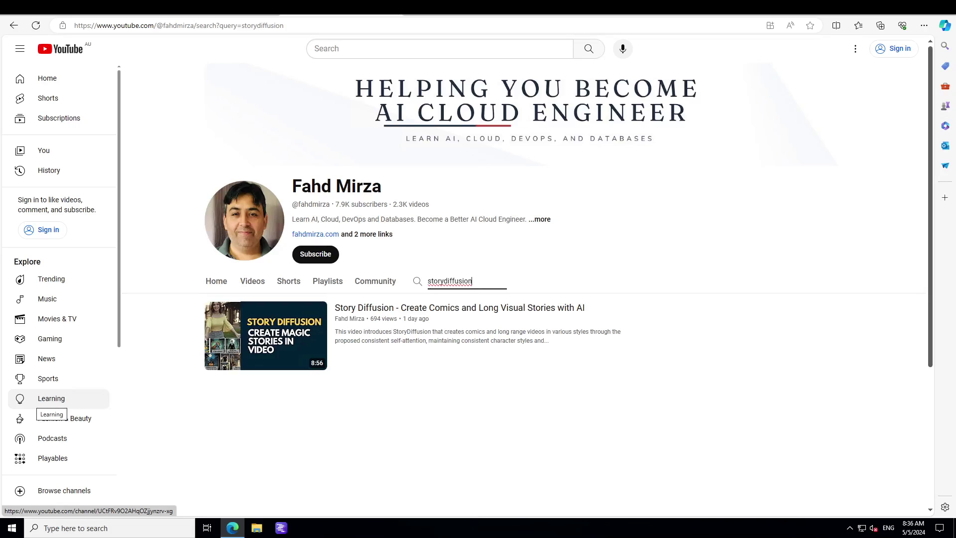
key(ctrl+Tab)
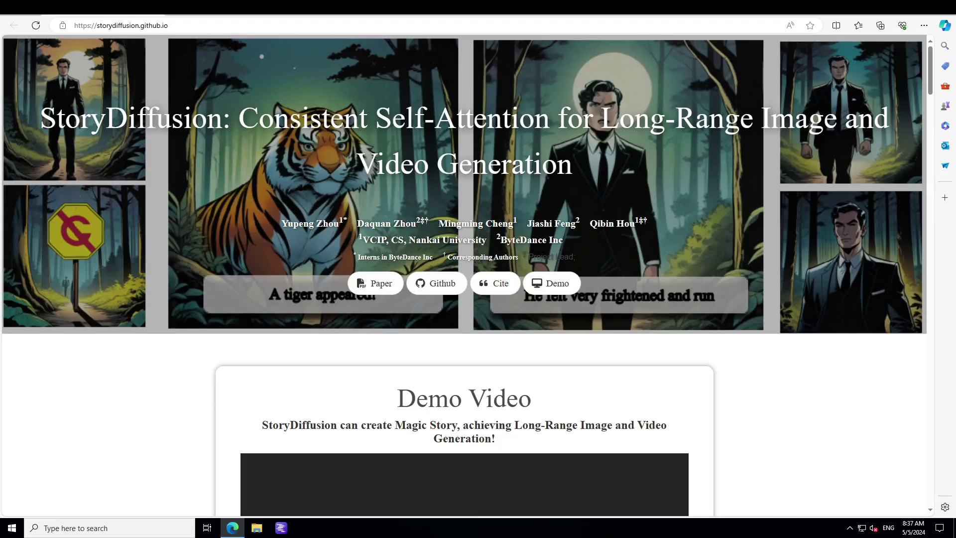
- Launch the Pinokio app from Windows search
click(98, 528)
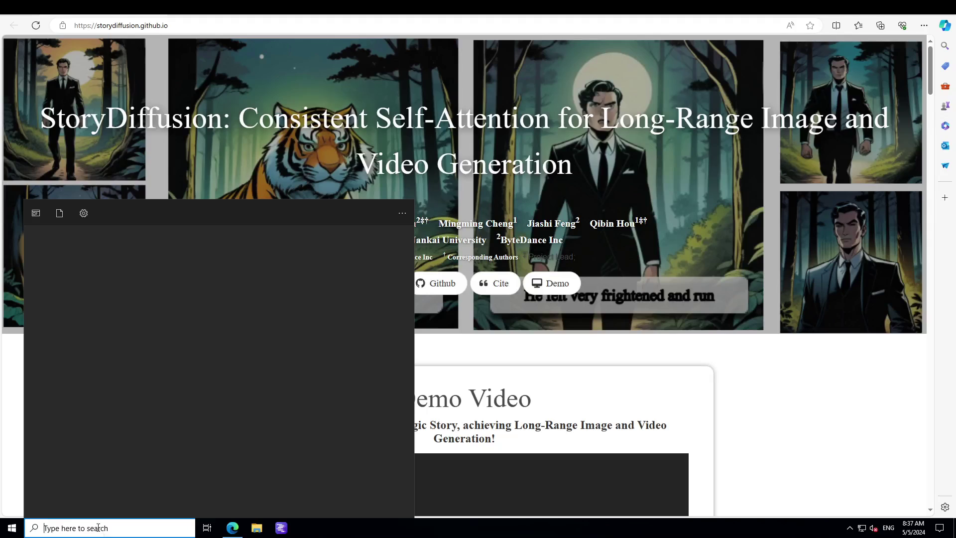
text(pinokio)
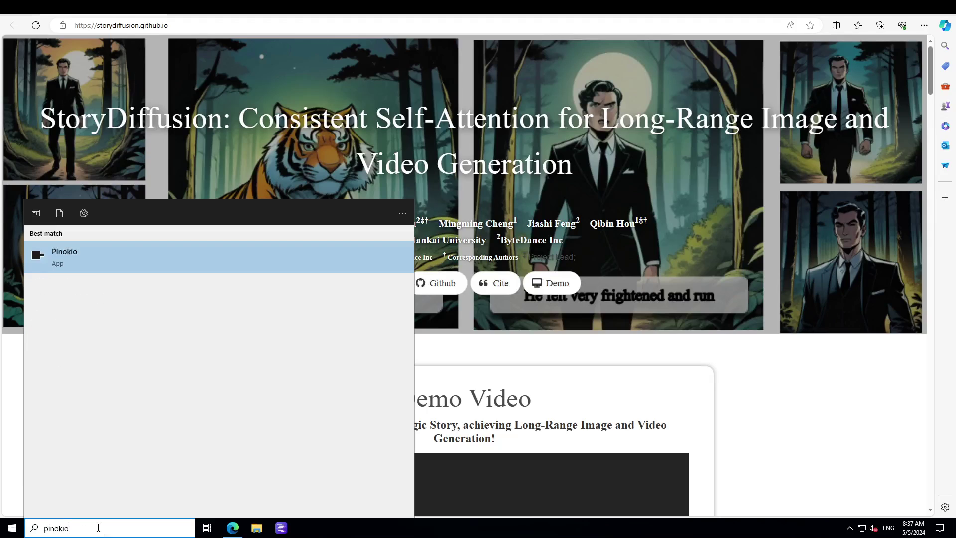
click(121, 269)
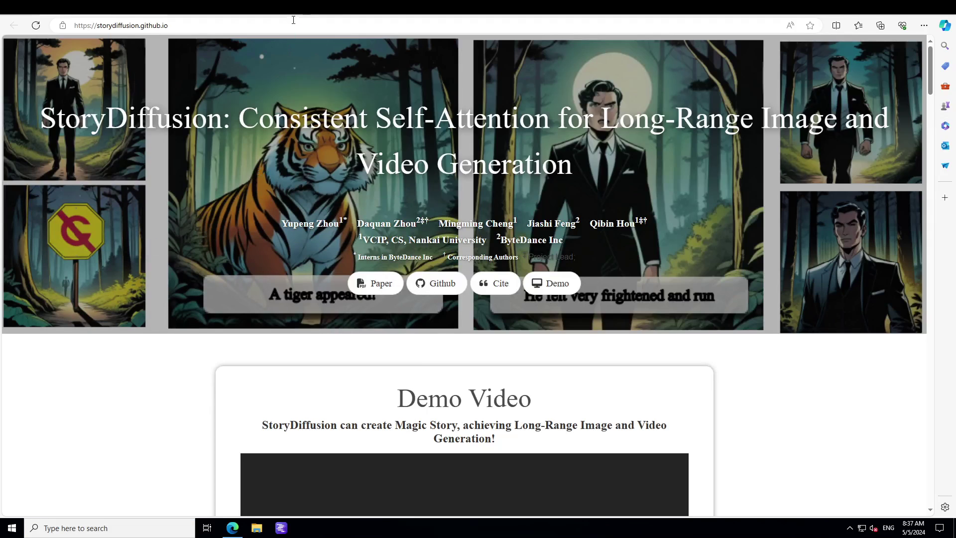
- Back in YouTube, search the channel for 'pinokio' and browse results like 'Easiest Tutorial to Install Pinokio on Windows Locally'
click(330, 15)
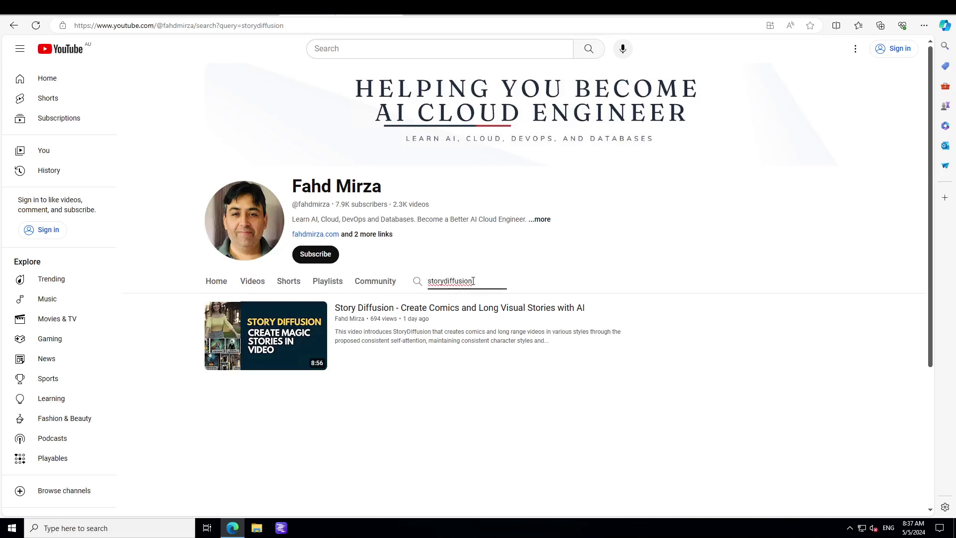
click(403, 282)
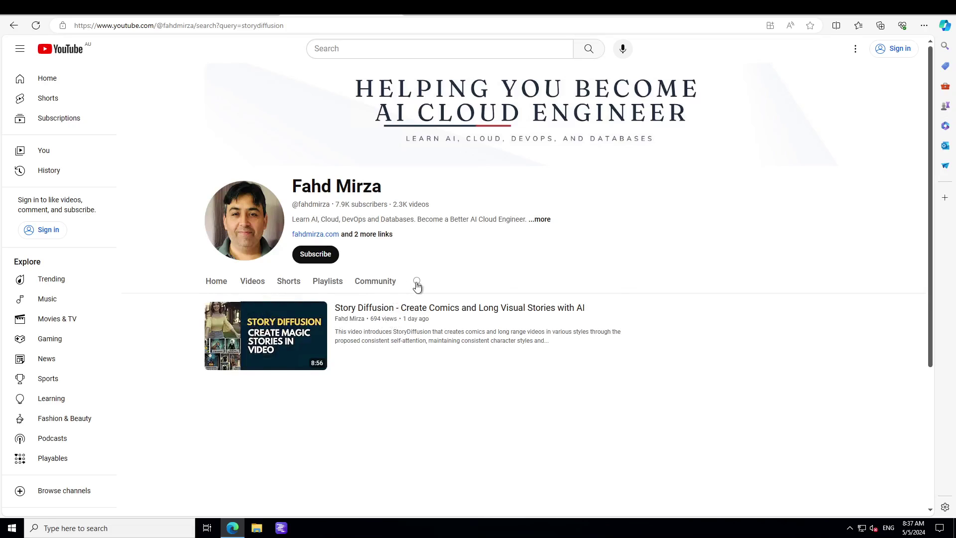
click(418, 281)
text(pinokio)
key(Return)
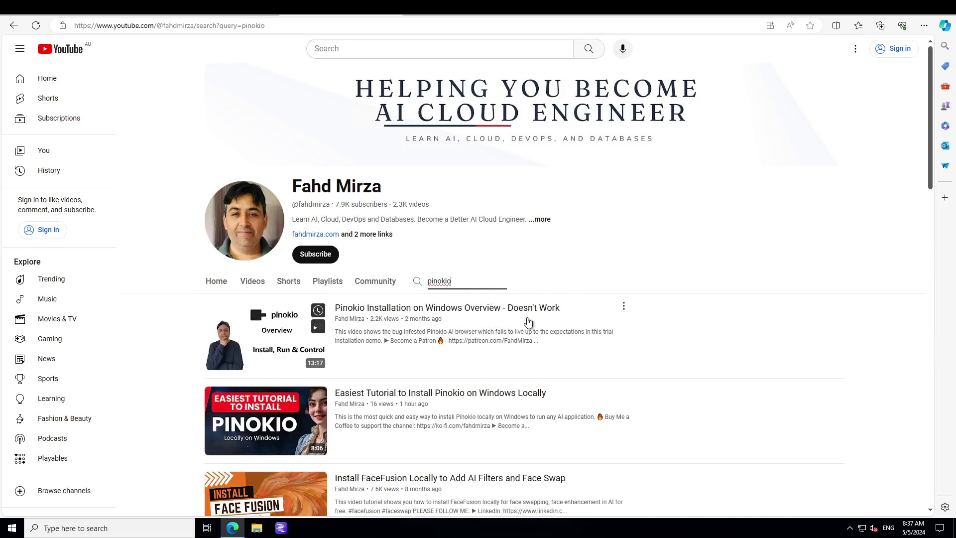
scroll(438, 319, down, 4)
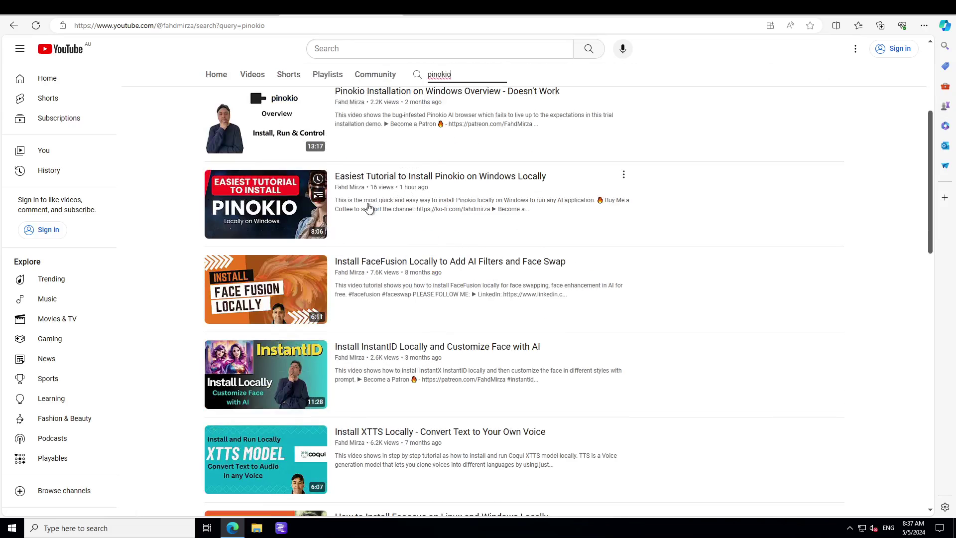
mouse_move(358, 195)
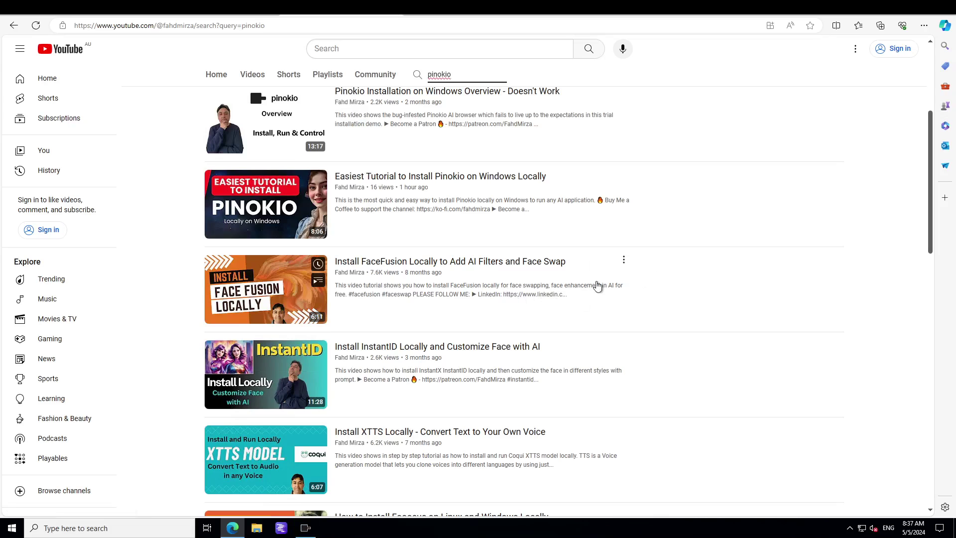
mouse_move(511, 229)
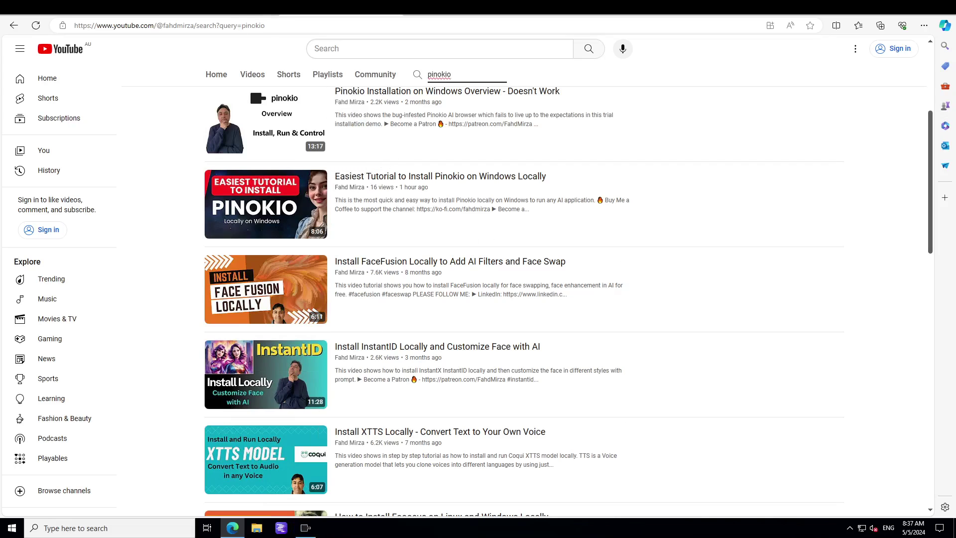
- Find StoryDiffusion Comics in Pinokio's Discover via 'story' and download it as storydiffusion-comics.git
click(306, 530)
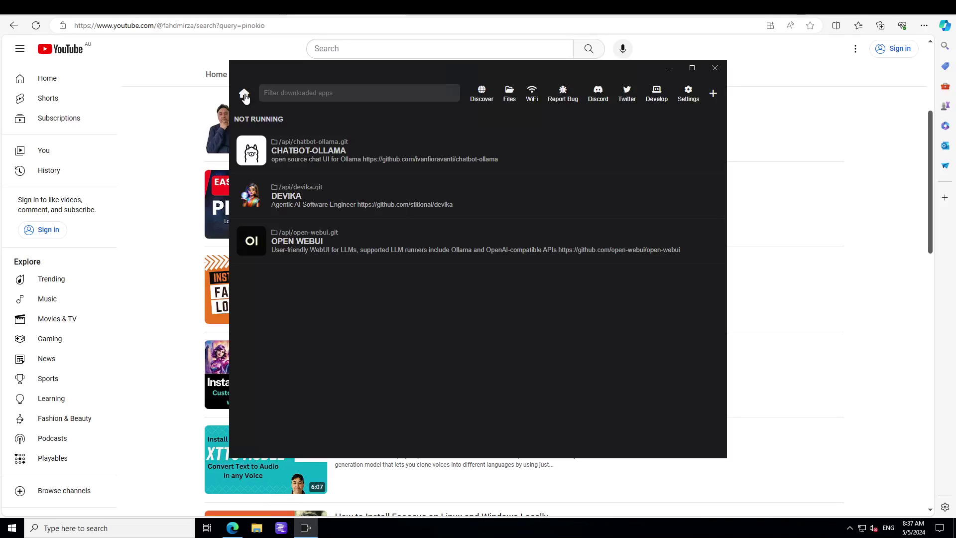
click(481, 99)
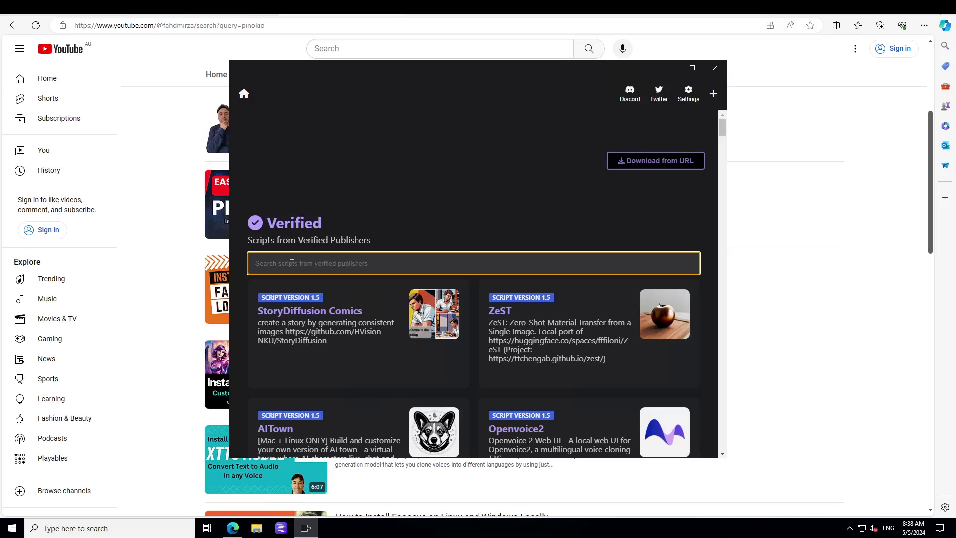
text(story)
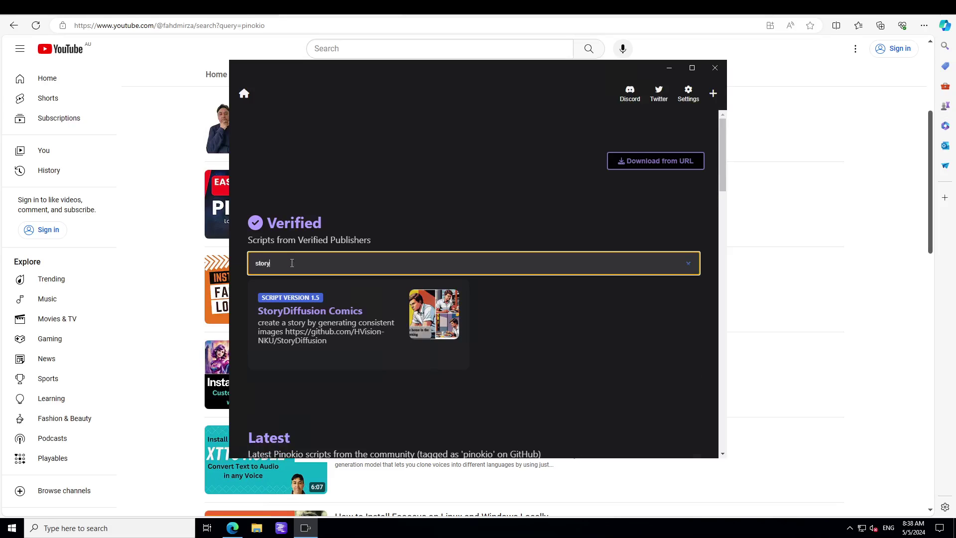
click(319, 319)
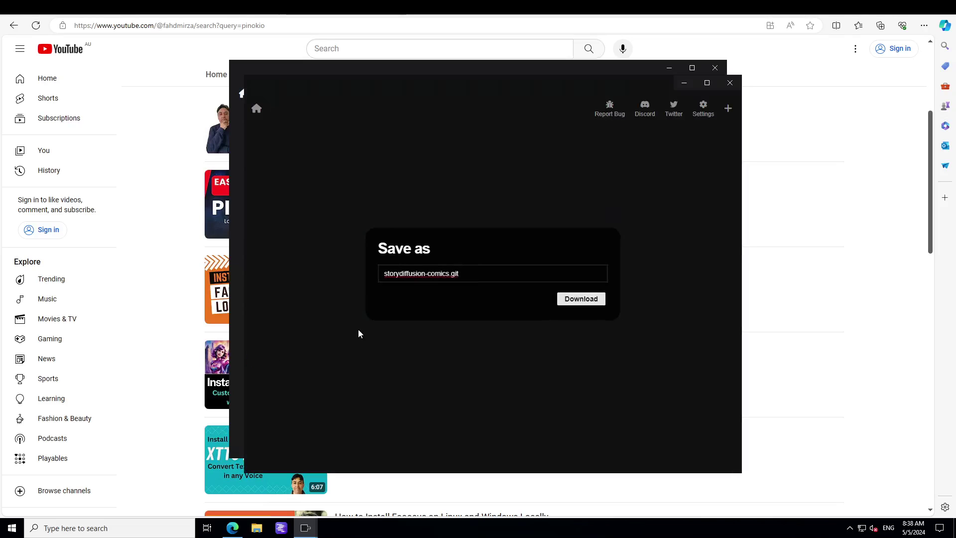
click(567, 299)
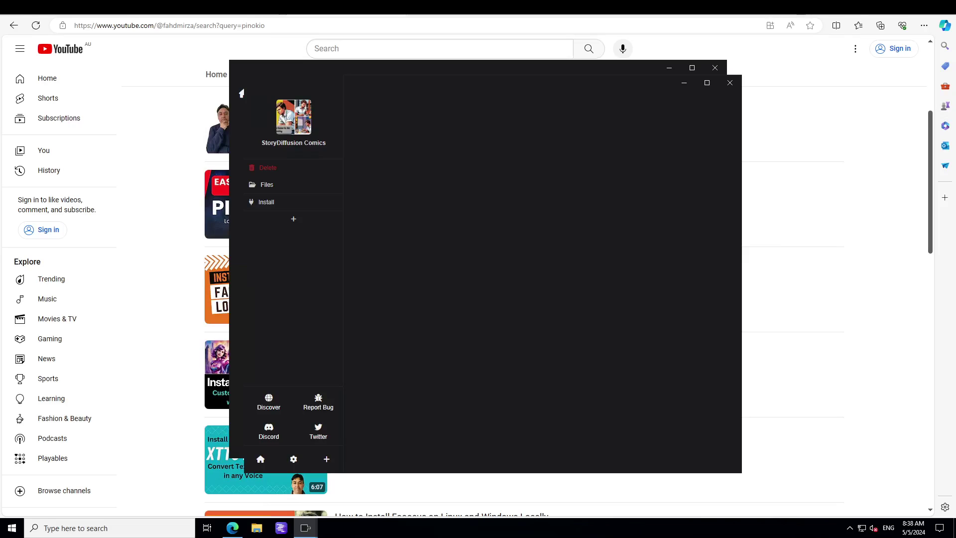
- Begin installing StoryDiffusion Comics from its Pinokio sidebar Install entry
click(261, 204)
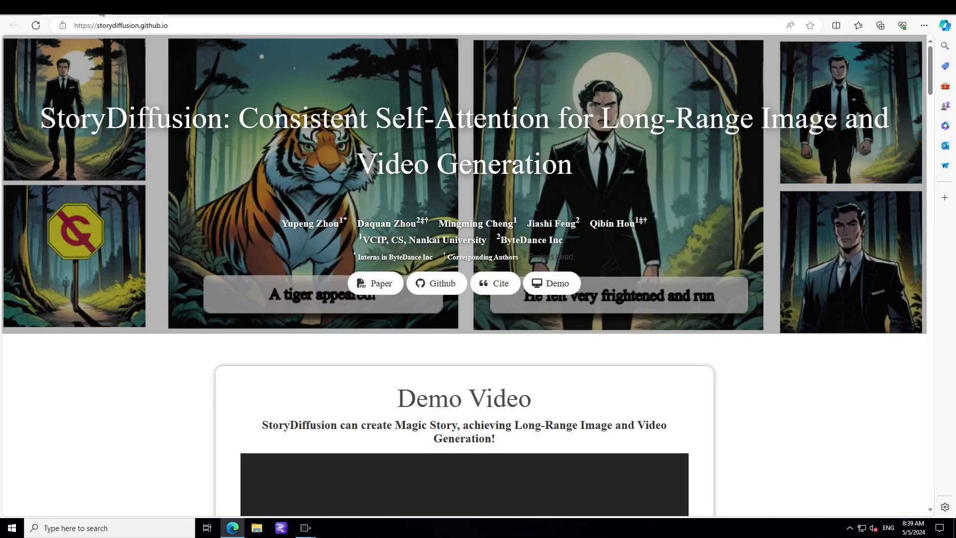
- Scroll through the character examples and watch the User-Input Condition gallery video full screen
scroll(694, 346, down, 10)
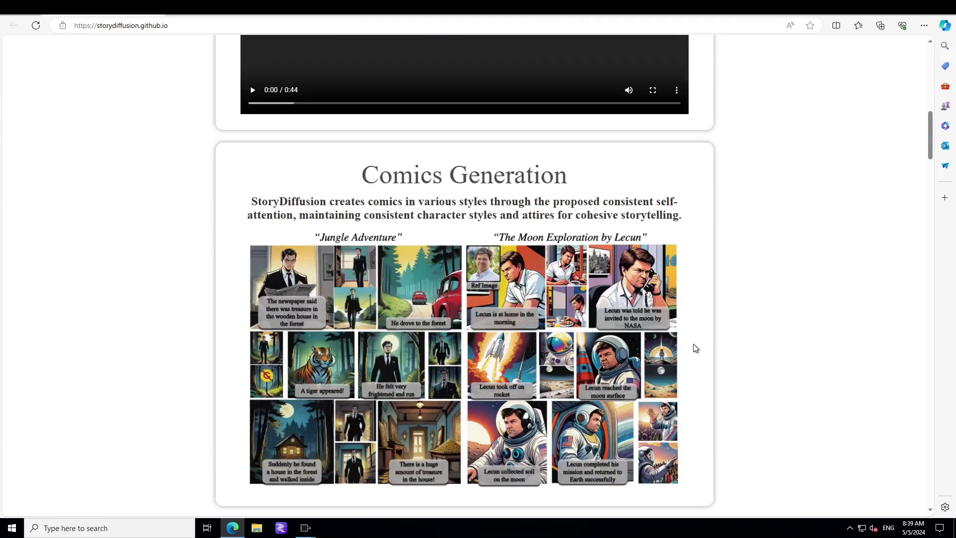
scroll(693, 344, down, 3)
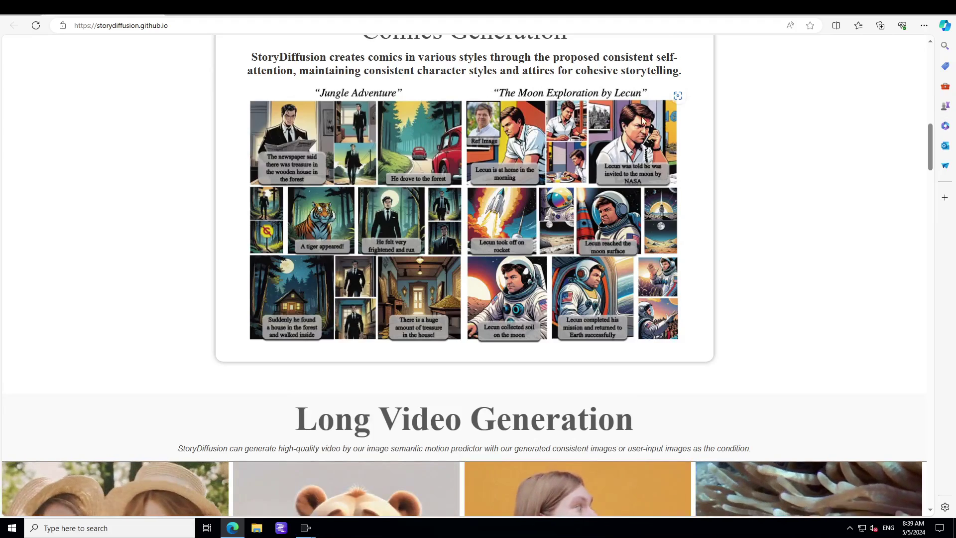
scroll(689, 270, down, 6)
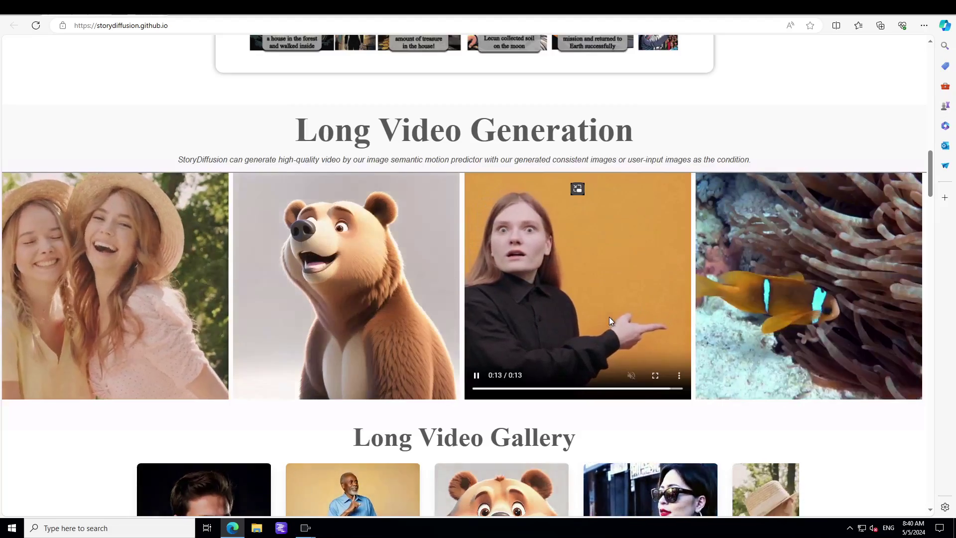
scroll(612, 319, down, 5)
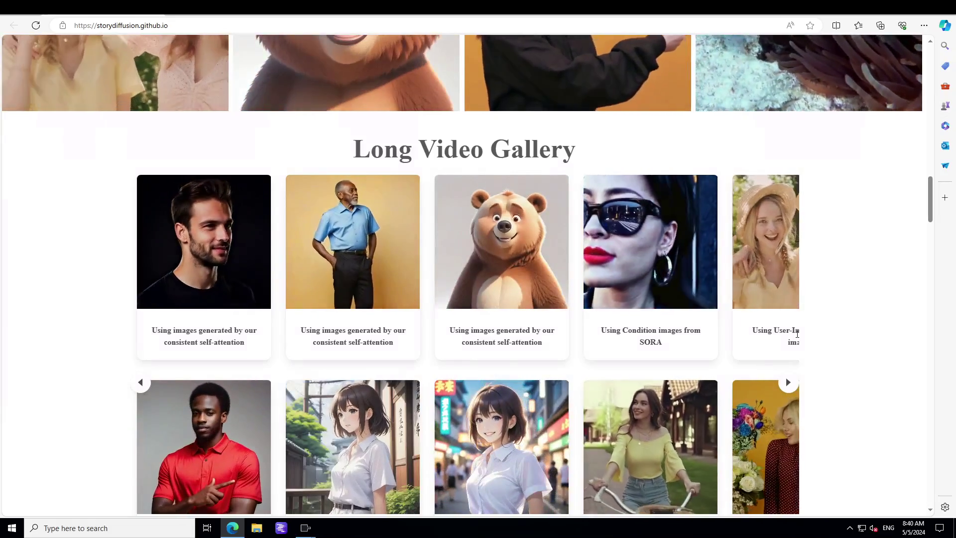
scroll(797, 334, down, 3)
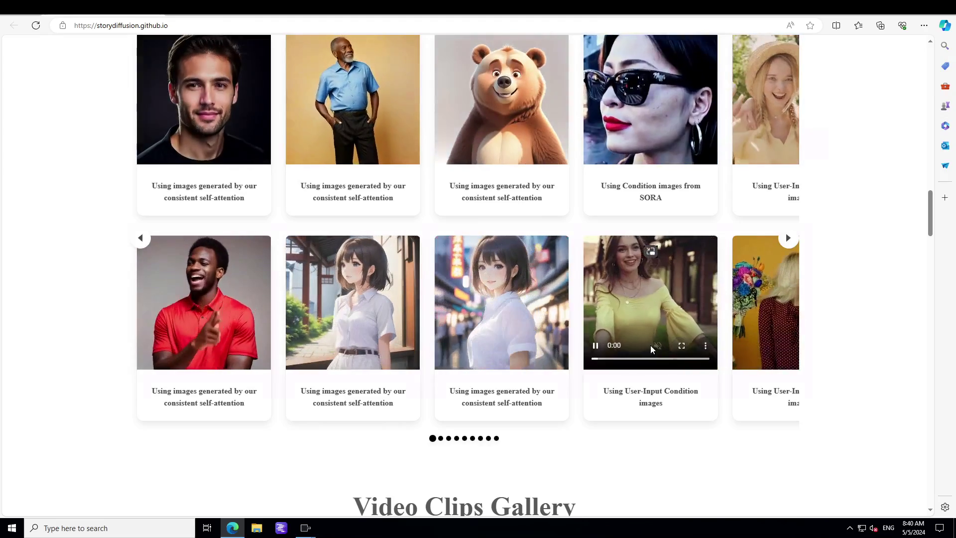
click(682, 345)
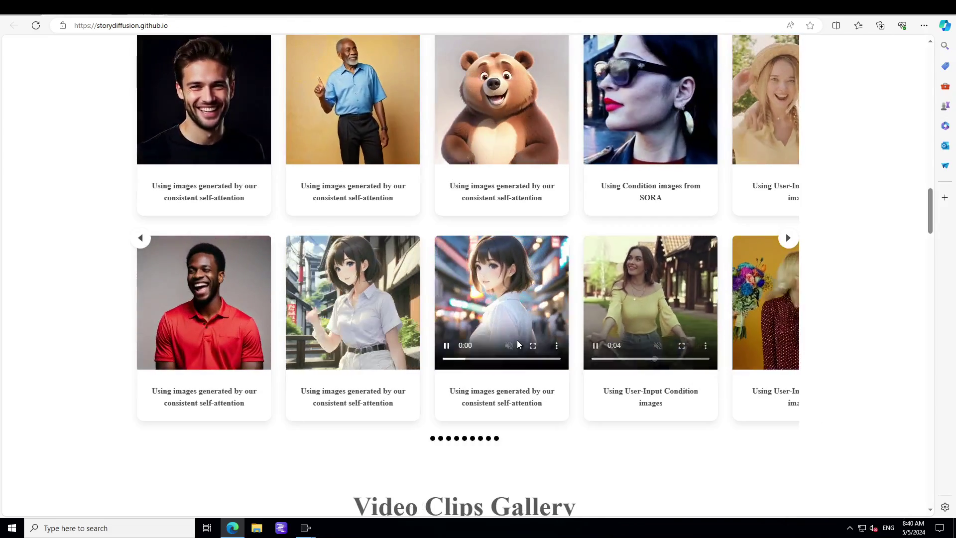
- Continue past the comic examples down to the Methods section's Consistent Self-Attention diagram
scroll(593, 425, down, 6)
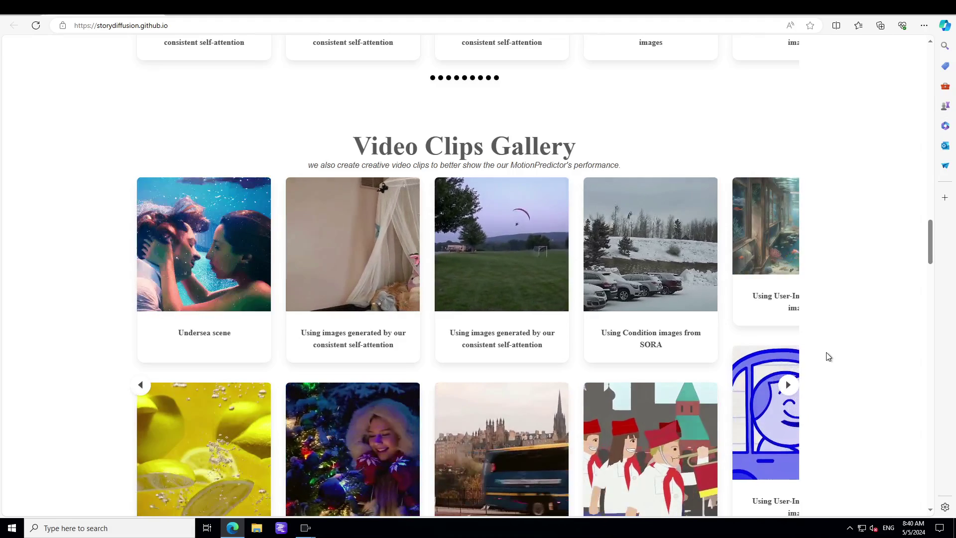
scroll(828, 357, down, 1)
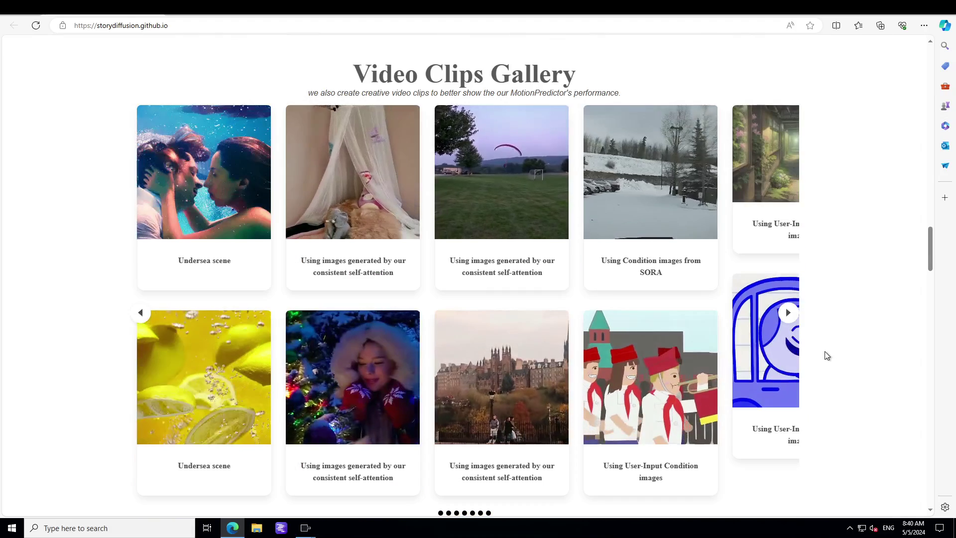
scroll(826, 355, down, 7)
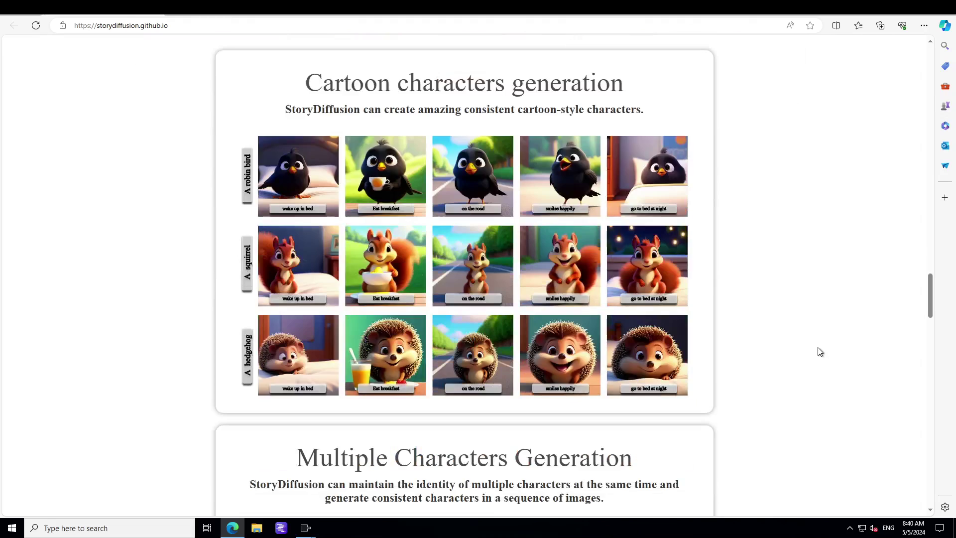
scroll(820, 352, down, 3)
scroll(820, 351, up, 2)
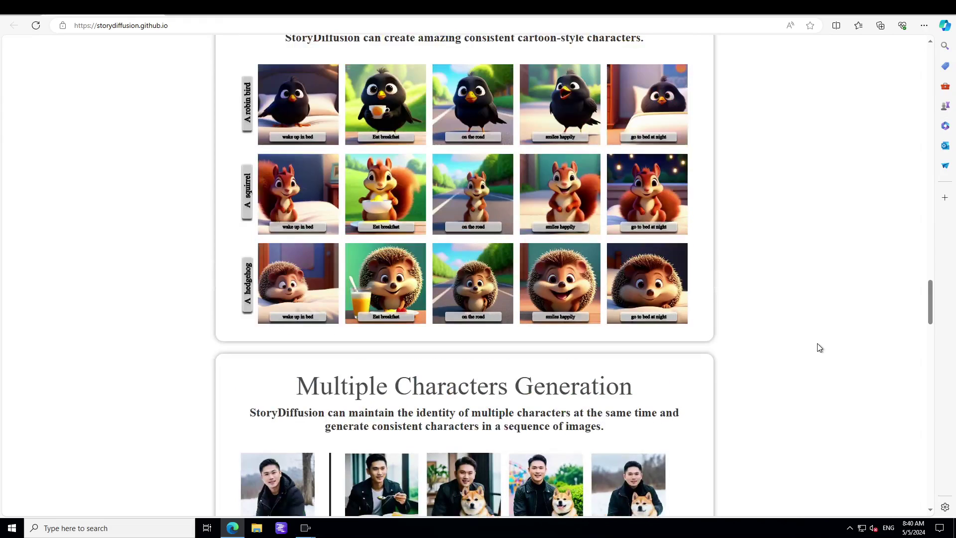
scroll(819, 347, down, 3)
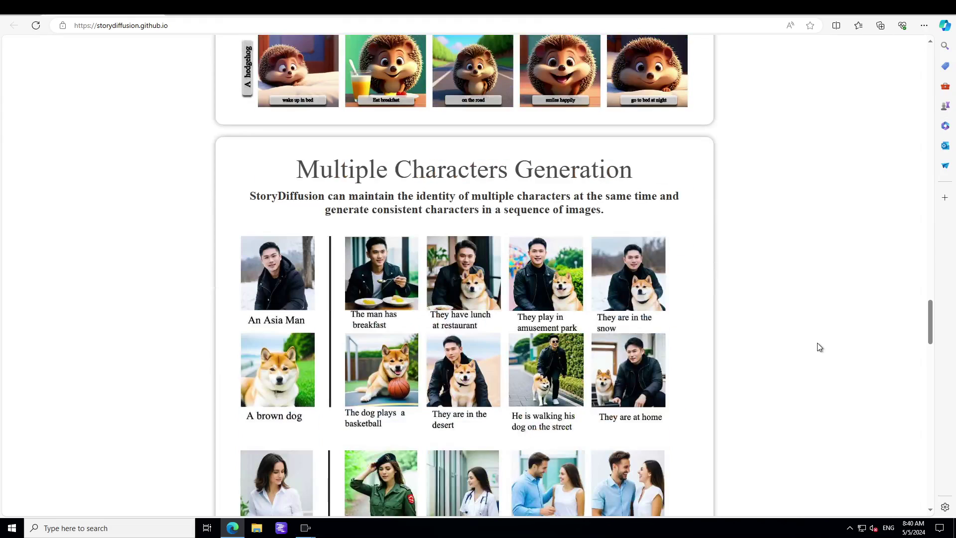
scroll(820, 347, down, 1)
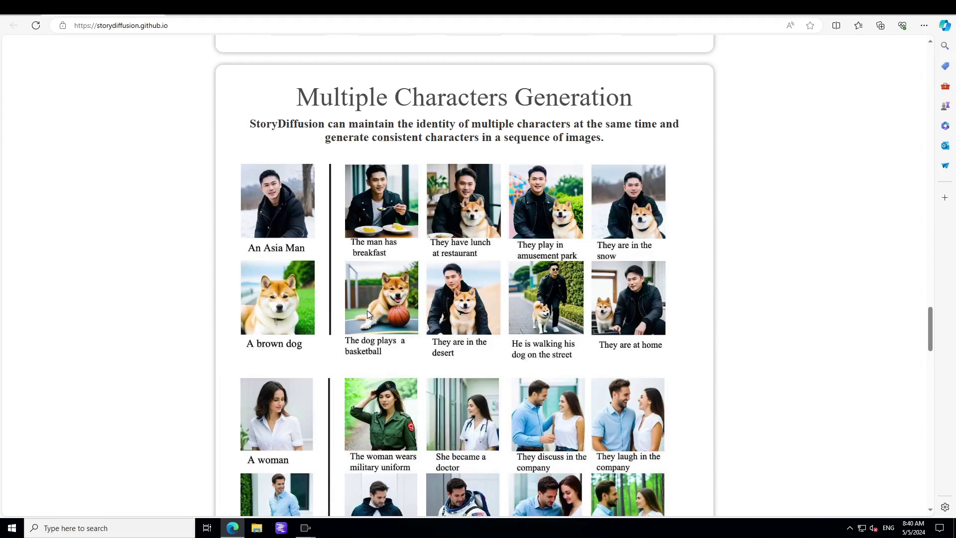
scroll(634, 378, down, 2)
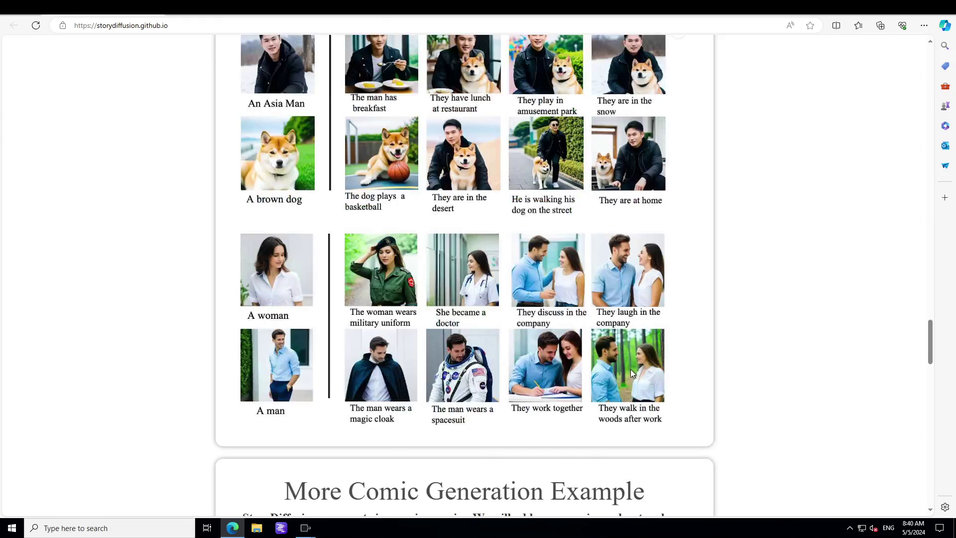
scroll(630, 369, down, 4)
scroll(633, 369, down, 1)
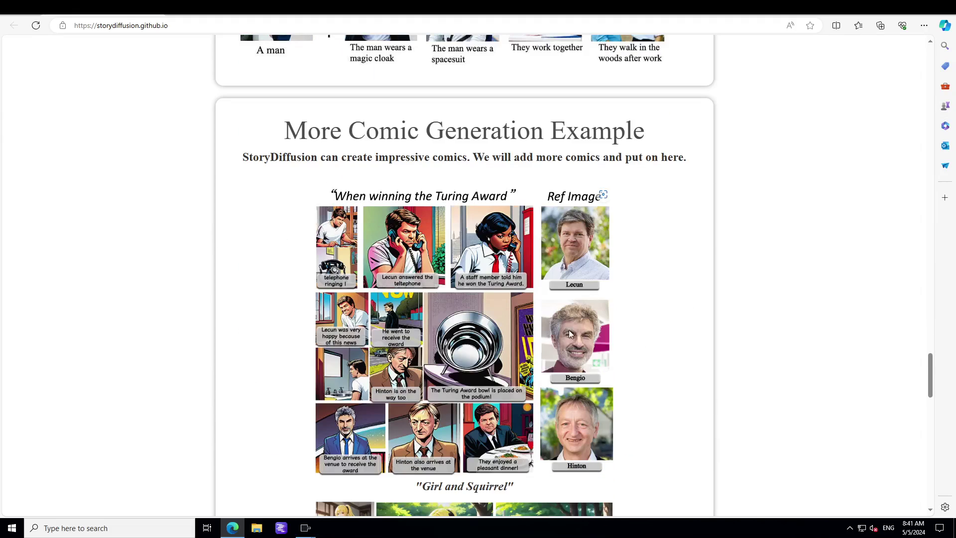
scroll(563, 200, down, 1)
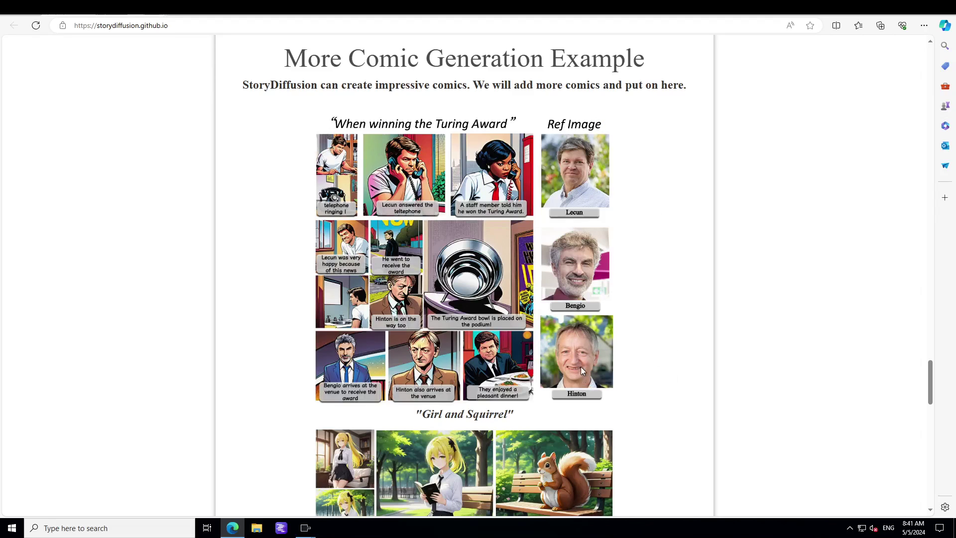
scroll(581, 363, down, 3)
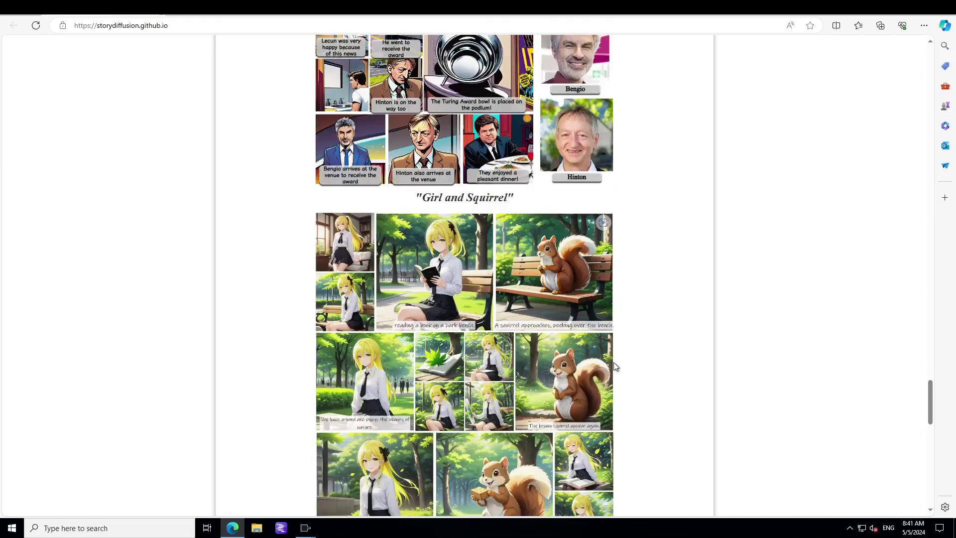
scroll(613, 359, down, 4)
scroll(613, 351, up, 2)
scroll(566, 319, down, 1)
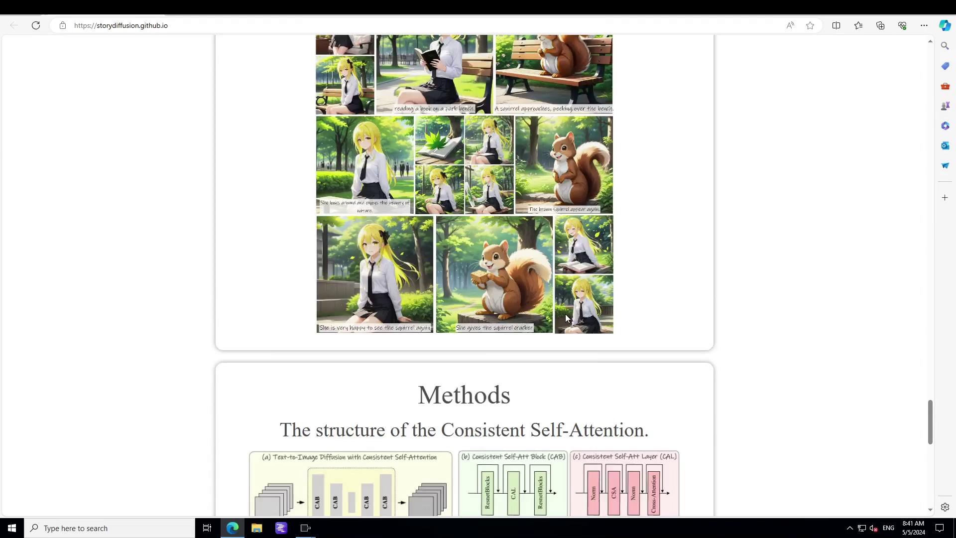
scroll(565, 313, down, 5)
- Scroll back up to the Long Video Gallery of consistent self-attention and SORA clips
scroll(522, 273, up, 1)
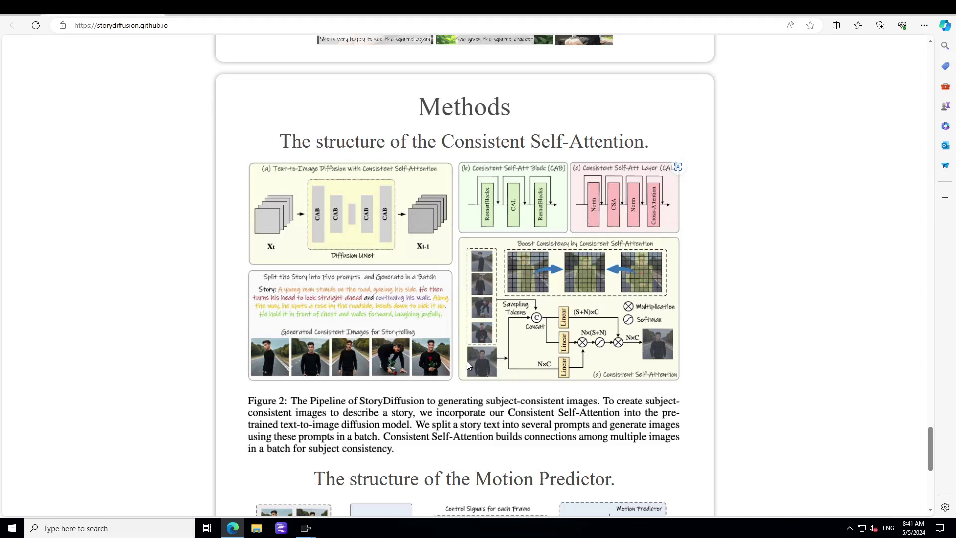
scroll(414, 434, up, 20)
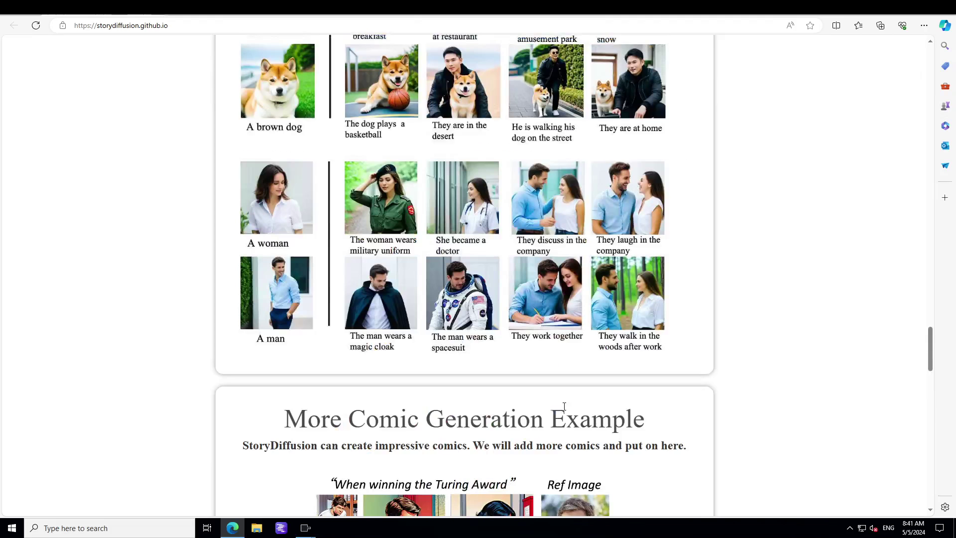
scroll(566, 388, up, 20)
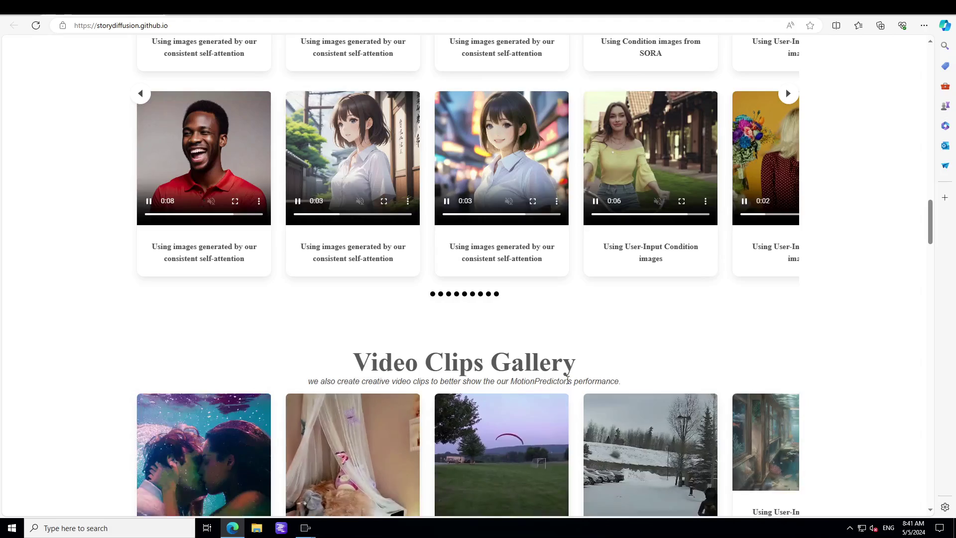
scroll(567, 380, up, 2)
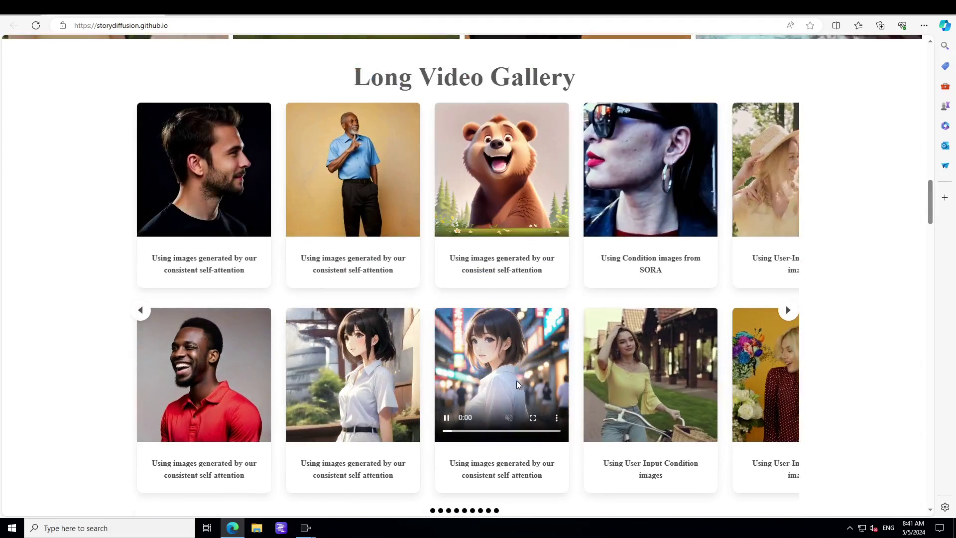
- Bring the Pinokio installer forward and shrink its window while installation finishes with Ready
click(345, 485)
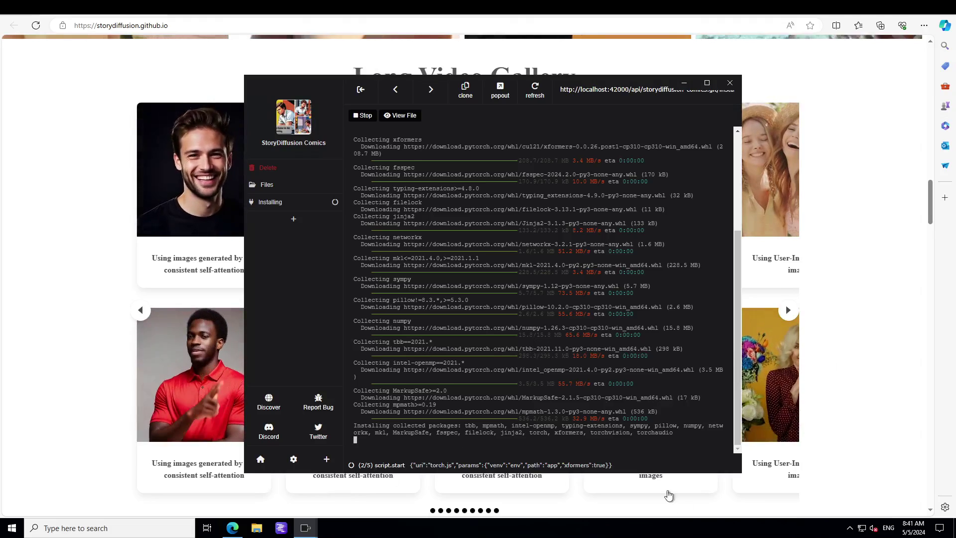
drag(733, 472, 702, 440)
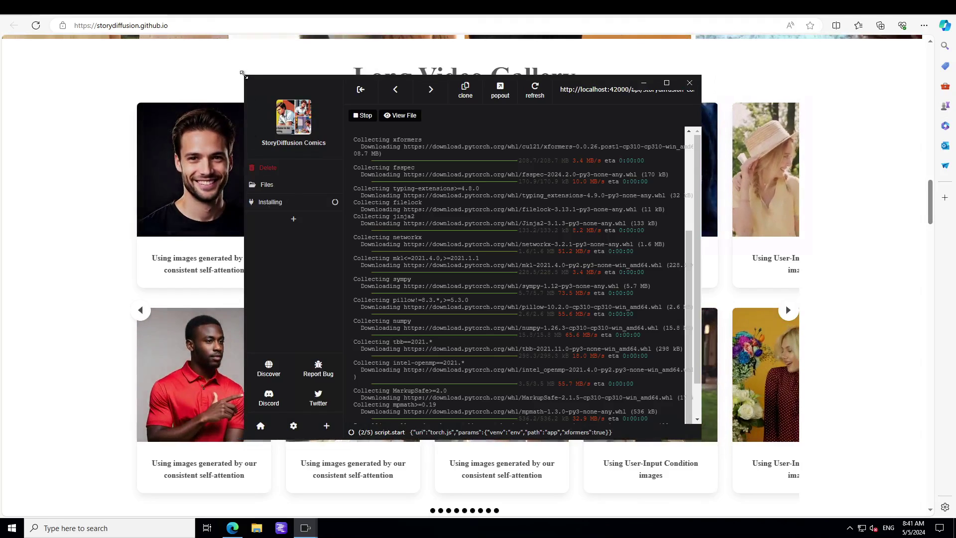
drag(244, 75, 258, 89)
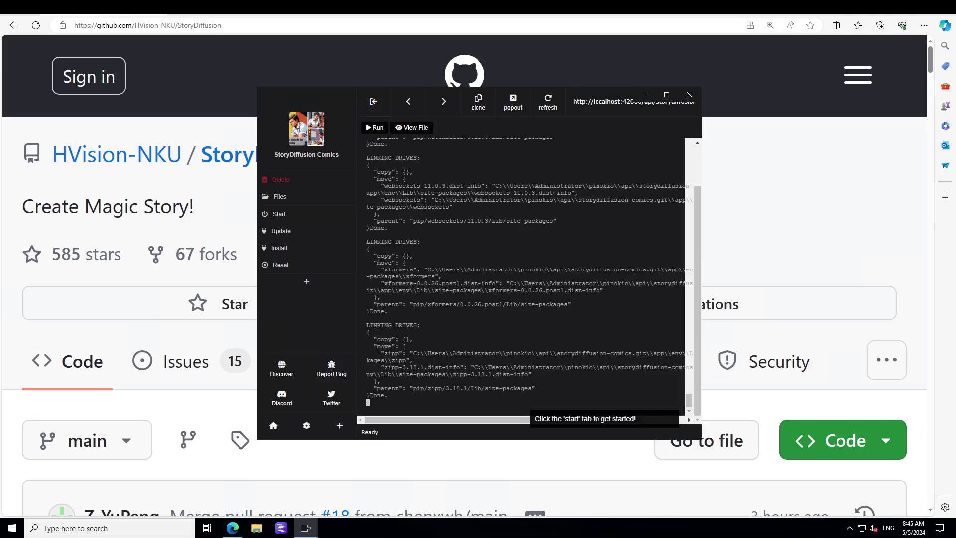
click(280, 215)
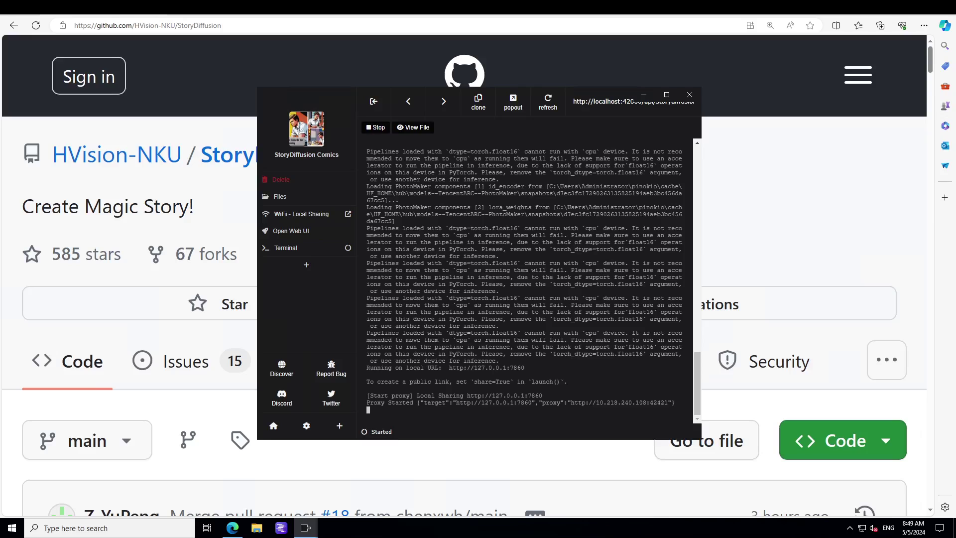
- Open the StoryDiffusion Web UI and check the app's terminal output for the localhost:7860 address
click(292, 232)
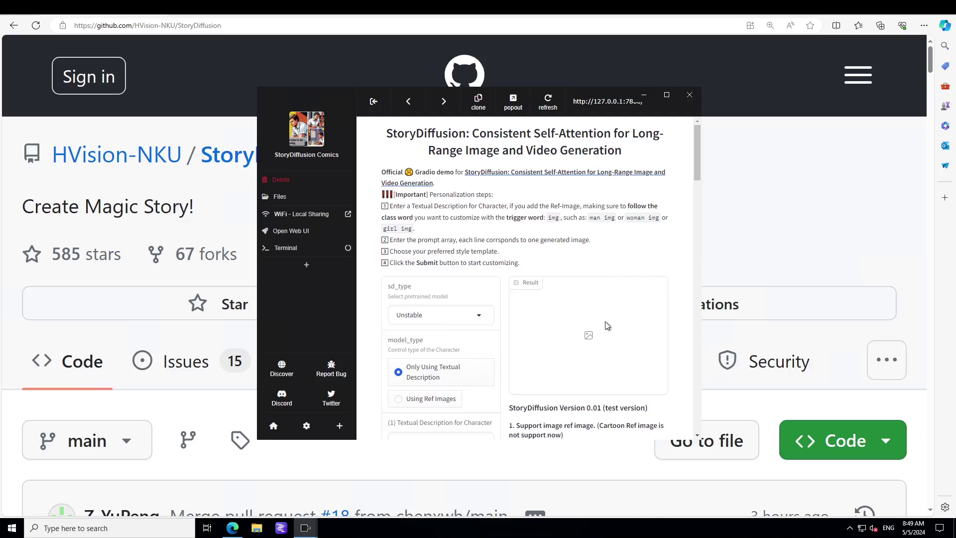
scroll(589, 319, down, 2)
scroll(536, 321, up, 2)
click(287, 246)
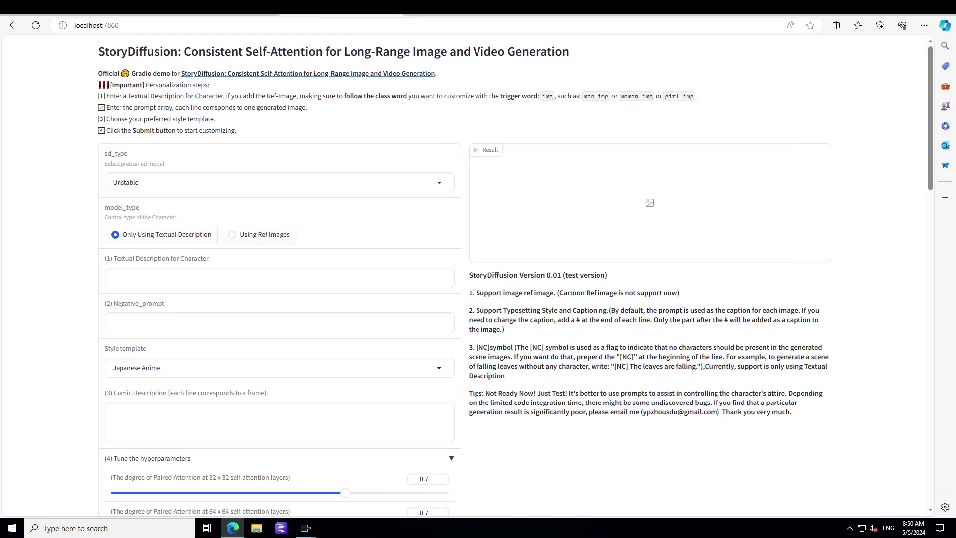
- Paste the black-suited man character, the negative prompts and the eight-frame treasure-hunt comic description
click(188, 276)
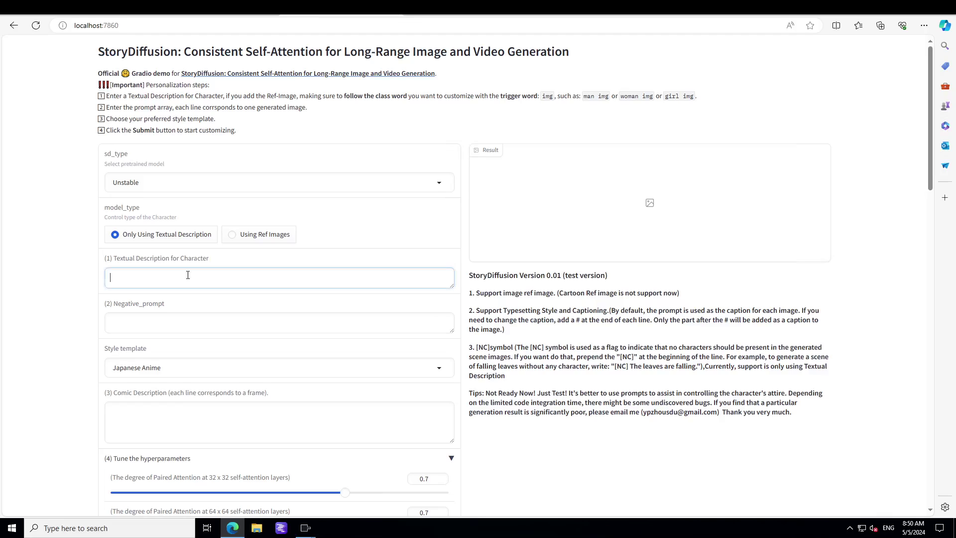
text(a man, wearing black suit)
click(196, 322)
text(bad anatomy, bad hands, missing fingers, extra fingers, three hands, three legs, bad arms, missing legs, missing arms, poorly drawn face, bad face, fused face, cloned face, three crus, fused feet, fused thigh, extra crus, ugly fingers, horn, cartoon, cg, 3d, unreal, animate, amputation, disconnected limbs)
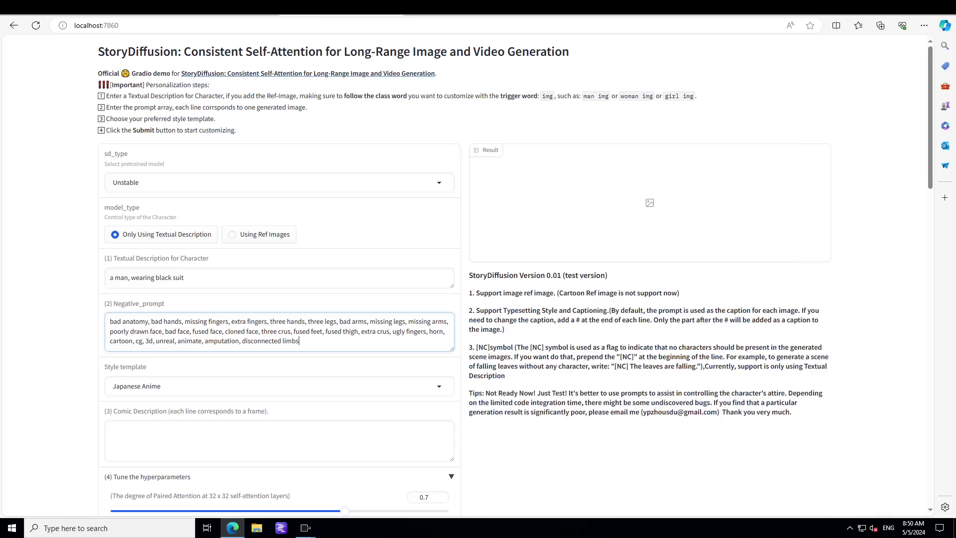
click(157, 433)
text(at home, read new paper #at home, The newspaper says there is a treasure house in the forest. on the road, near the forest [NC] The car on the road, near the forest #He drives to the forest in search of treasure. [NC]A tiger appeared in the forest, at night very frightened, open mouth, in the forest, at night running very fast, in the forest, at night [NC] A house in the forest, at night #Suddenly, he discovers the treasure house! in the house filled with treasure, laughing, at night #He is overjoyed inside the house.)
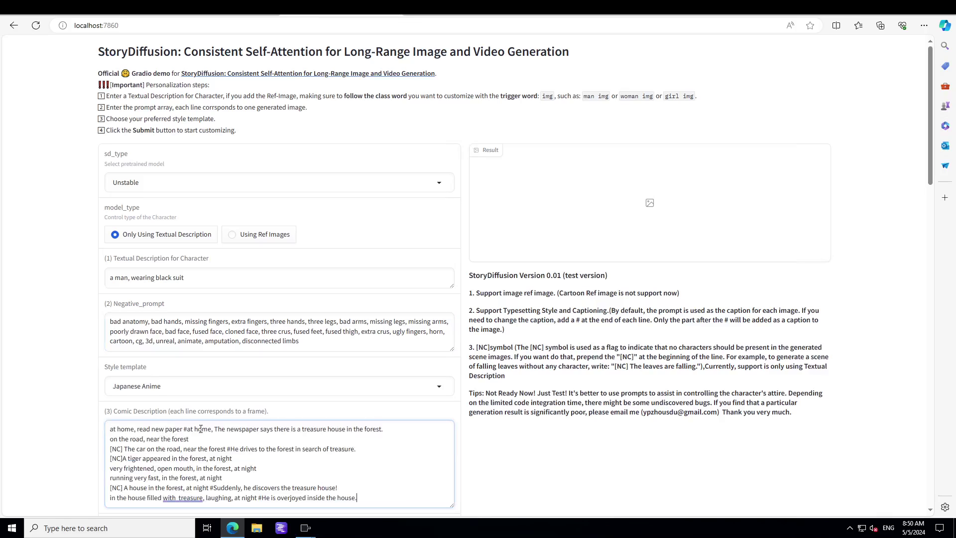
scroll(936, 220, down, 4)
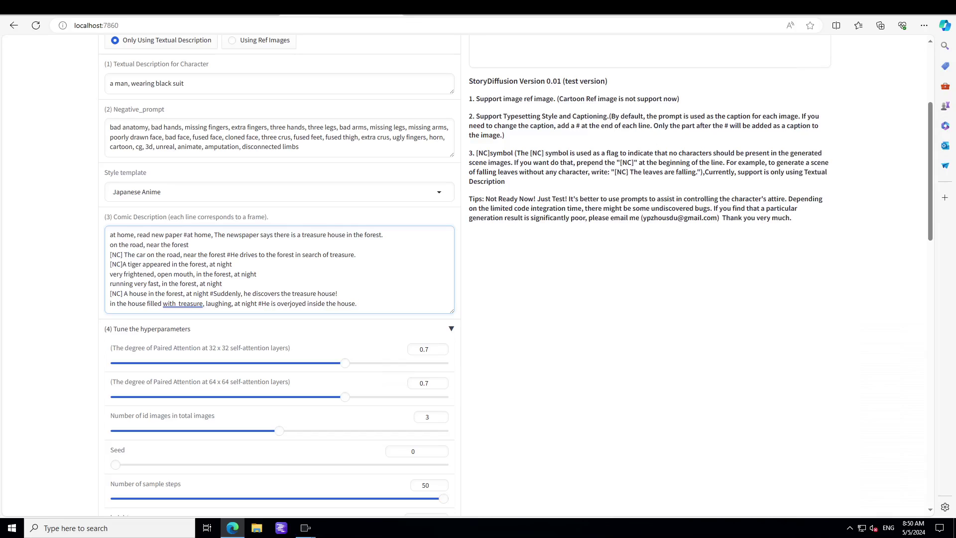
drag(931, 230, 930, 310)
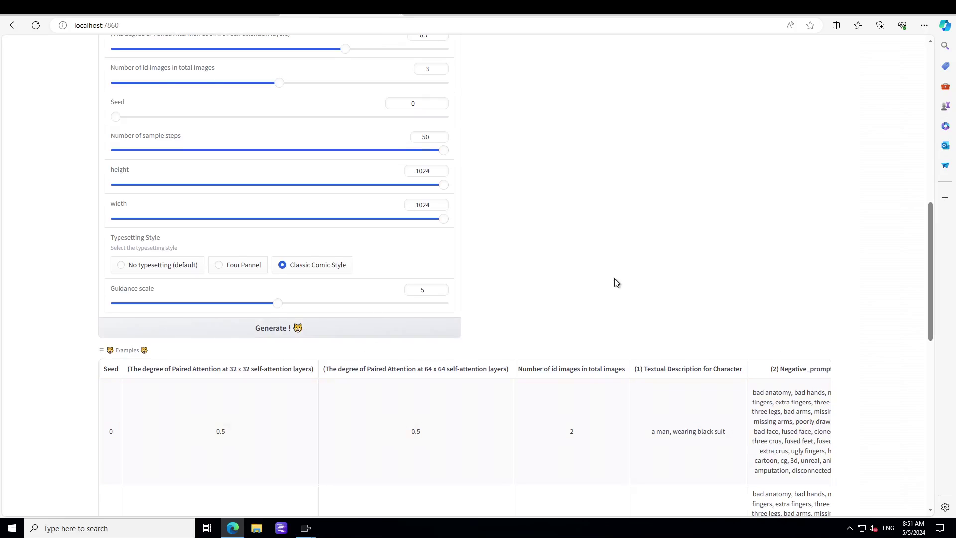
drag(931, 240, 933, 84)
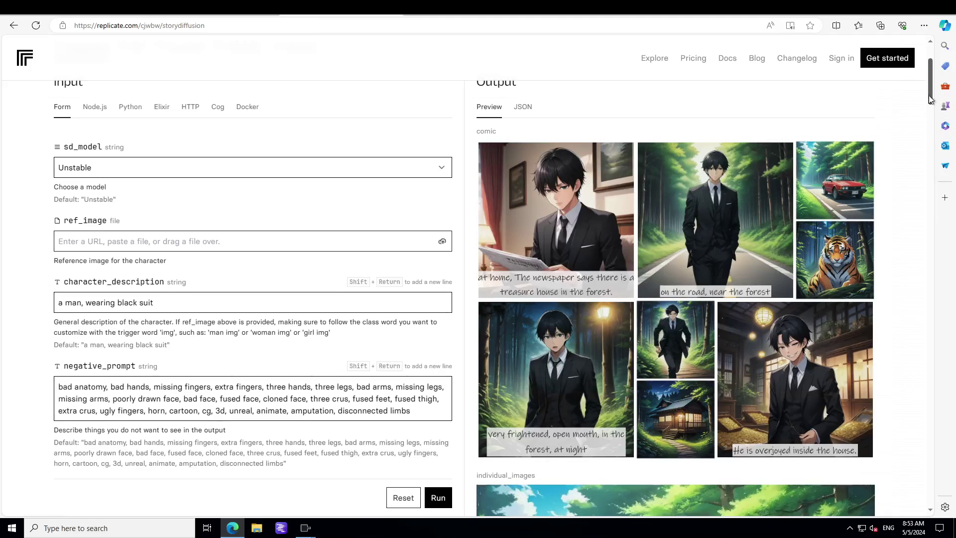
- Scroll the Replicate demo page, then switch to the HVision-NKU/StoryDiffusion GitHub tab
drag(928, 95, 929, 143)
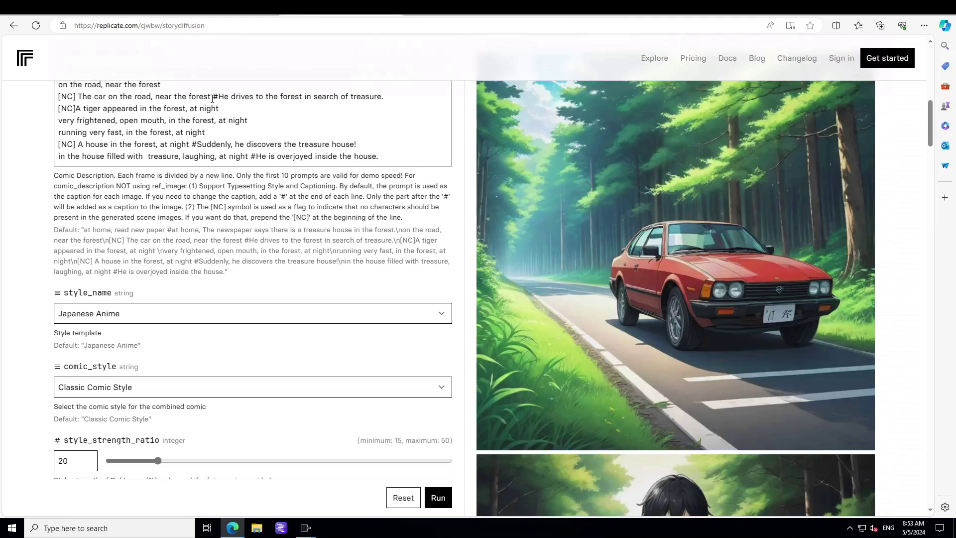
click(109, 13)
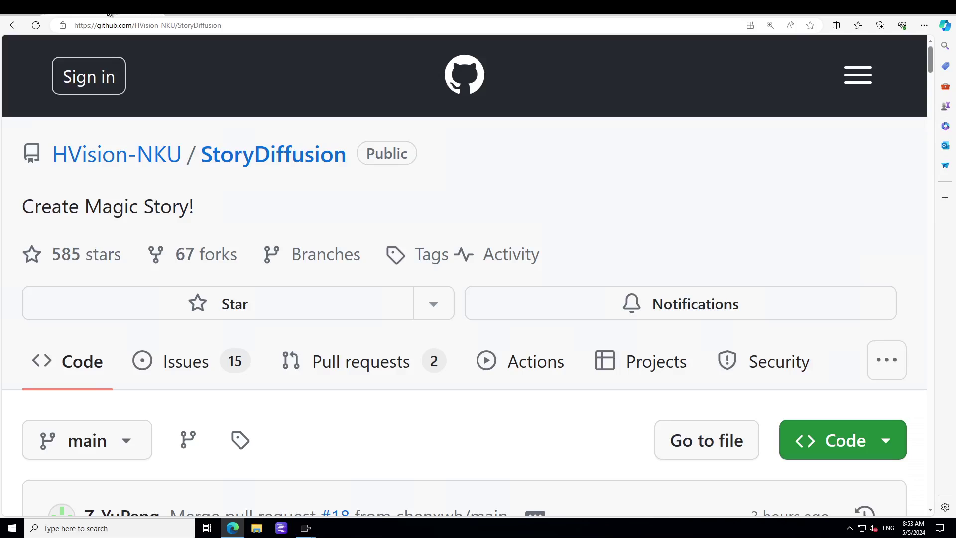